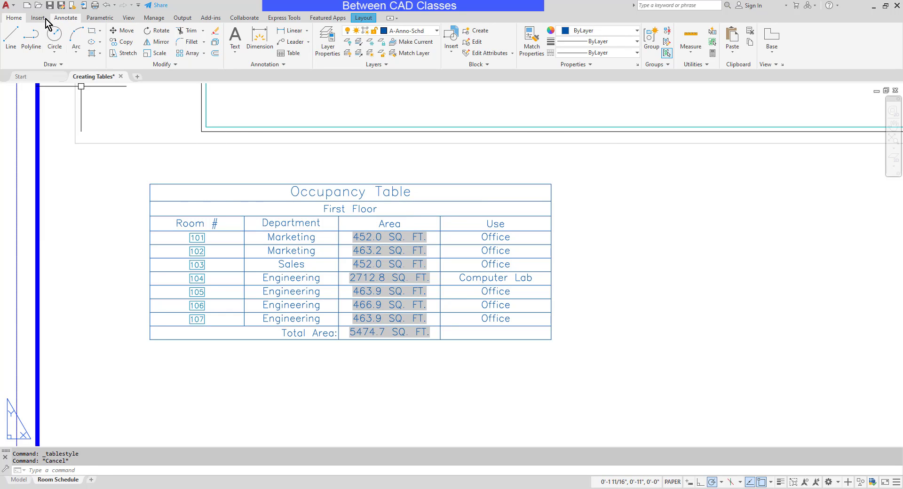
- Start inserting a new table with the Electrical table style selected in the Insert Table dialog
left_click(61, 18)
left_click(492, 39)
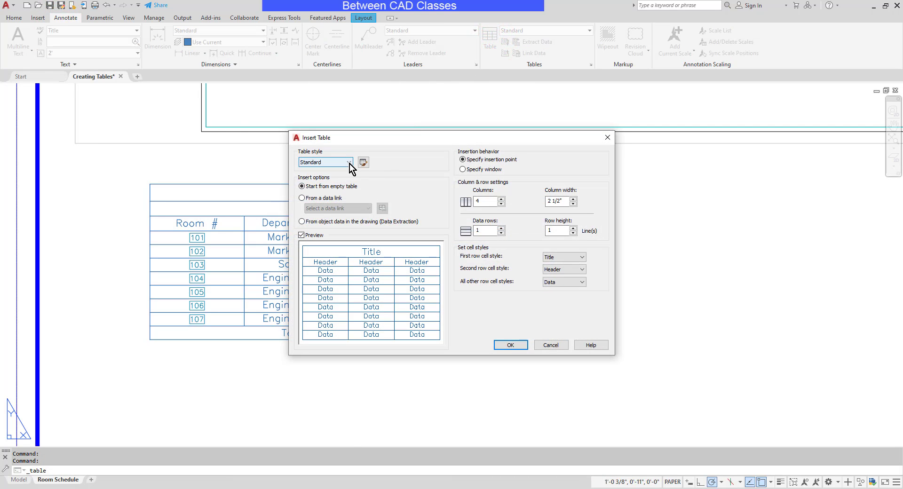
left_click(349, 163)
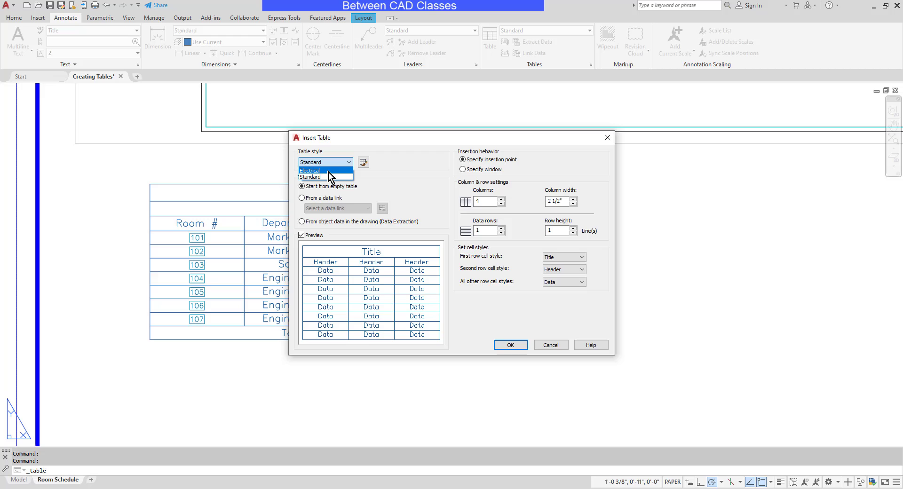
left_click(328, 173)
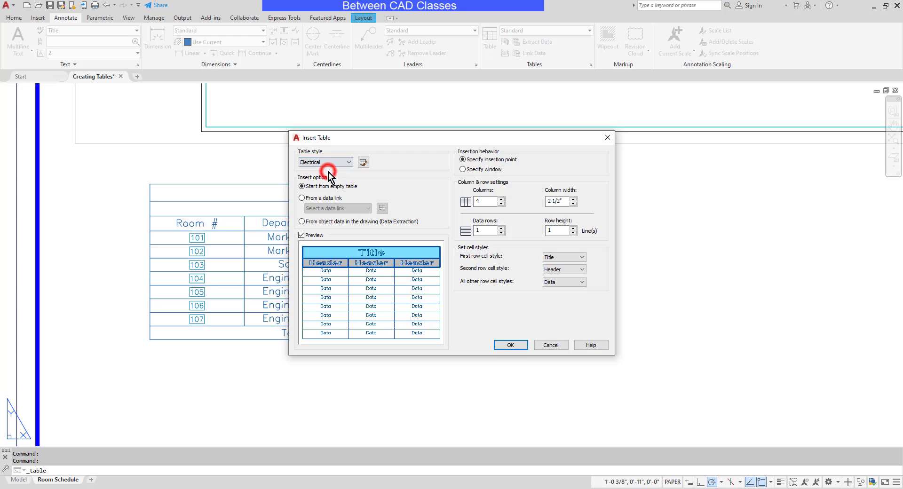
left_click(363, 164)
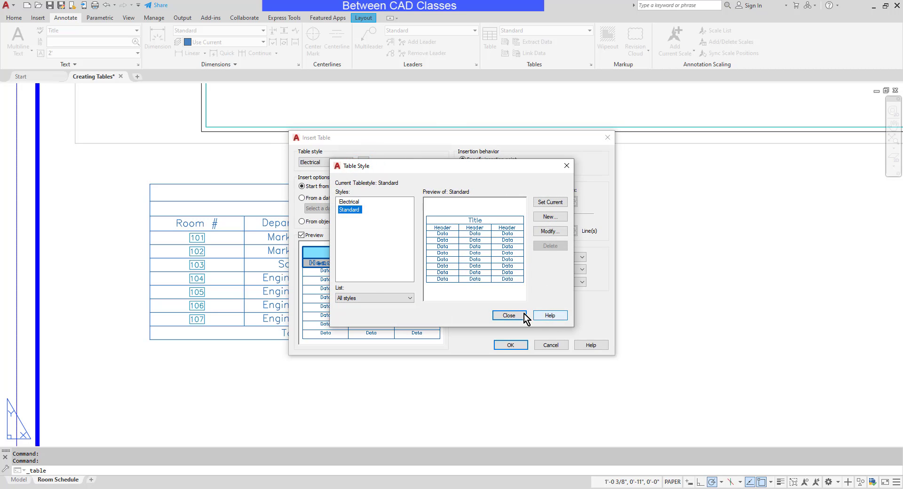
left_click(518, 313)
left_click(343, 161)
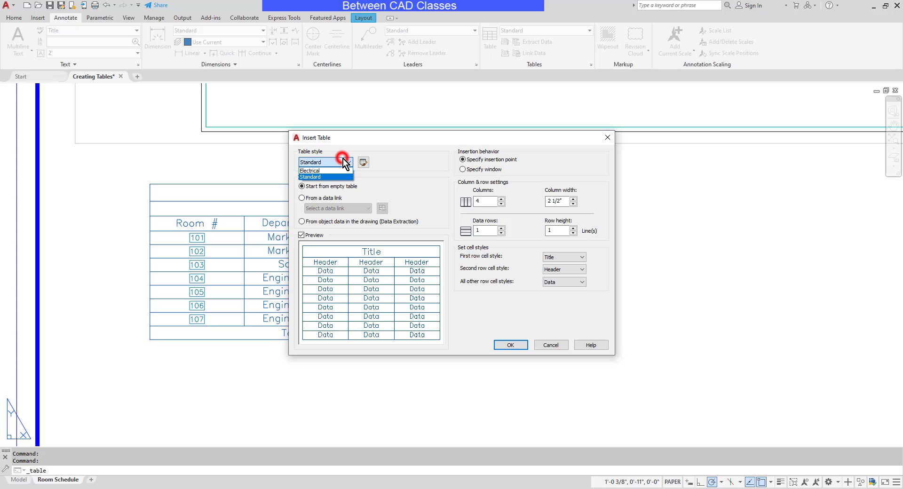
left_click(317, 171)
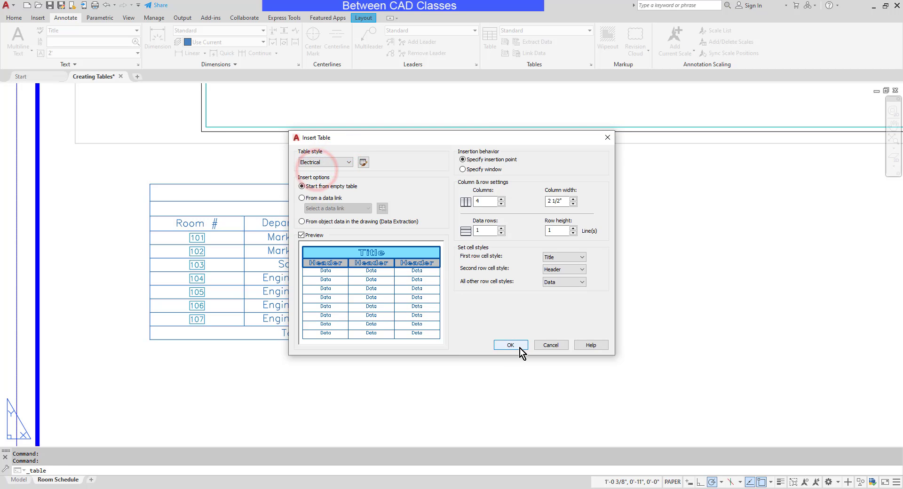
- Place a trial Electrical-style table to the right of the Occupancy Table
left_click(520, 346)
left_click(606, 256)
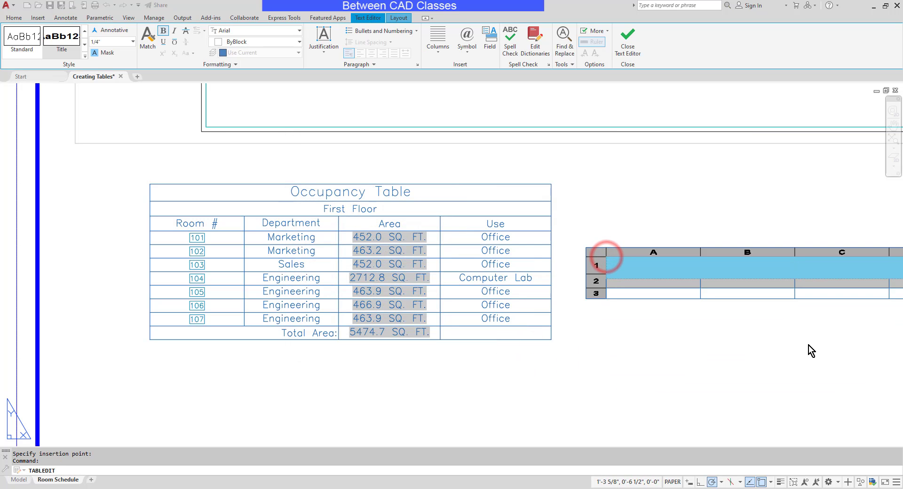
left_click(735, 367)
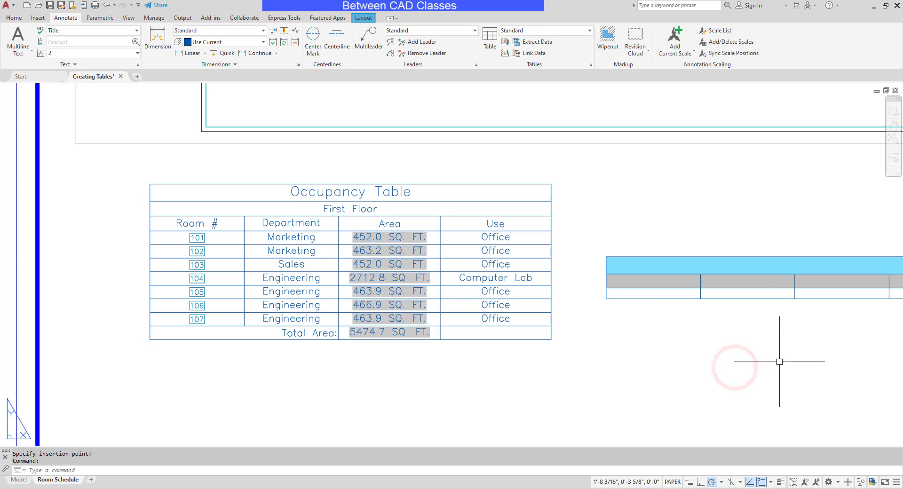
- Crossing-select the trial table and delete it
left_click(756, 329)
left_click(713, 219)
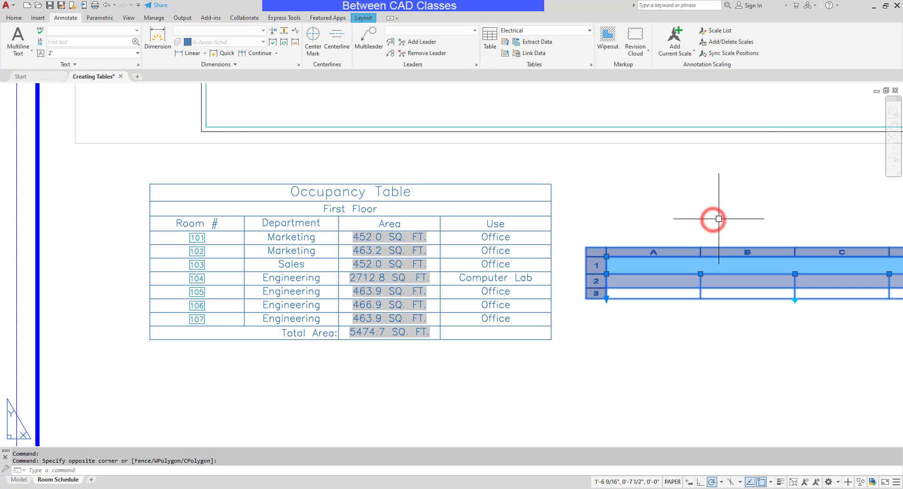
key("Delete")
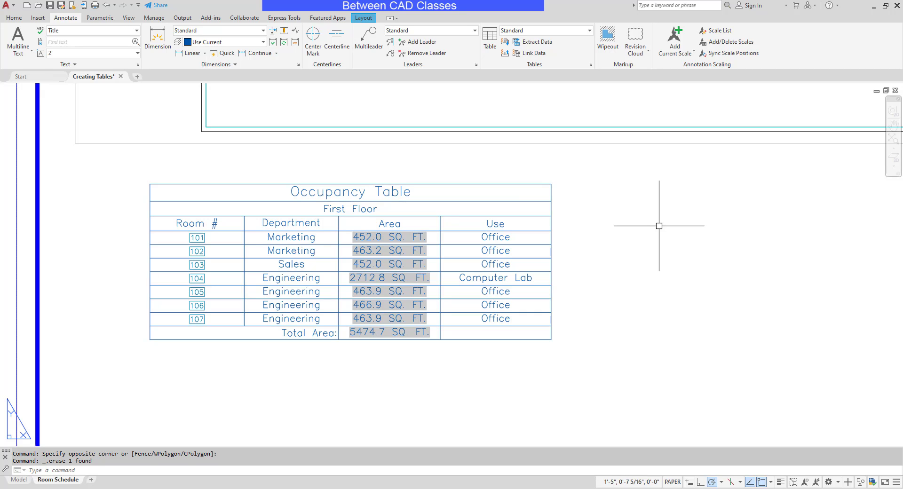
- Apply the Electrical table style to the selected Occupancy Table, then deselect it
left_click(513, 181)
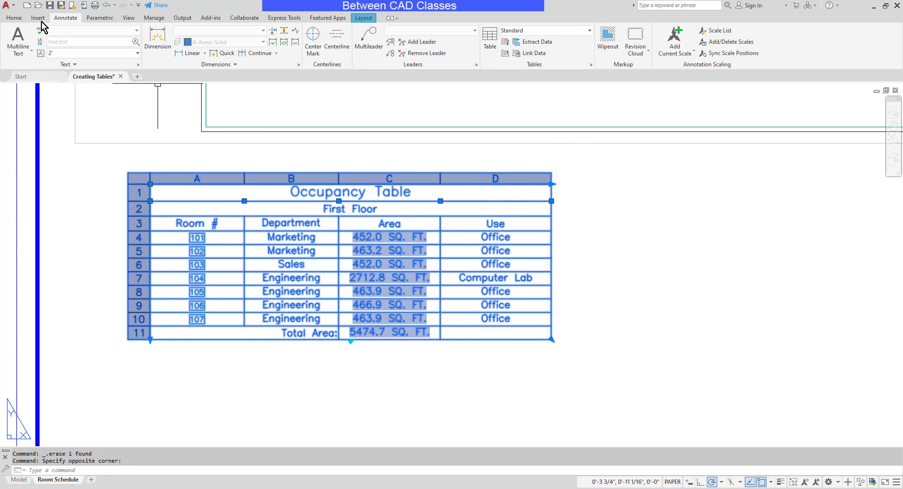
left_click(589, 31)
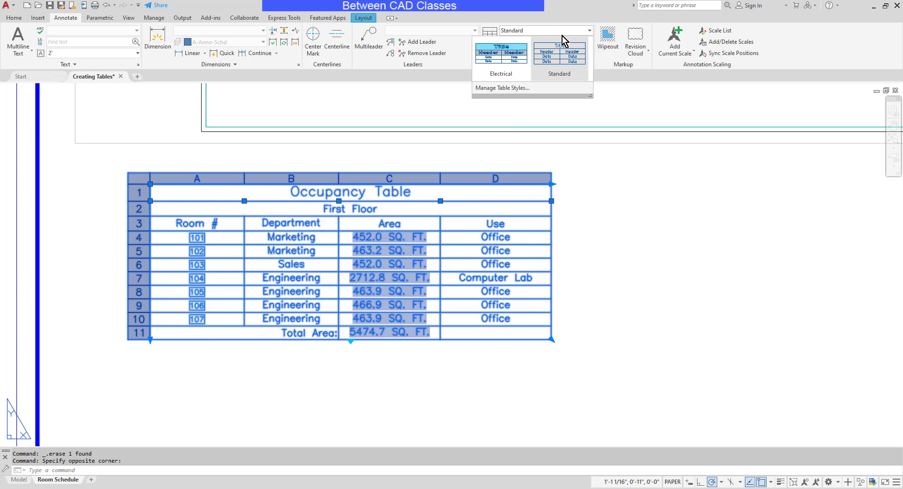
left_click(497, 55)
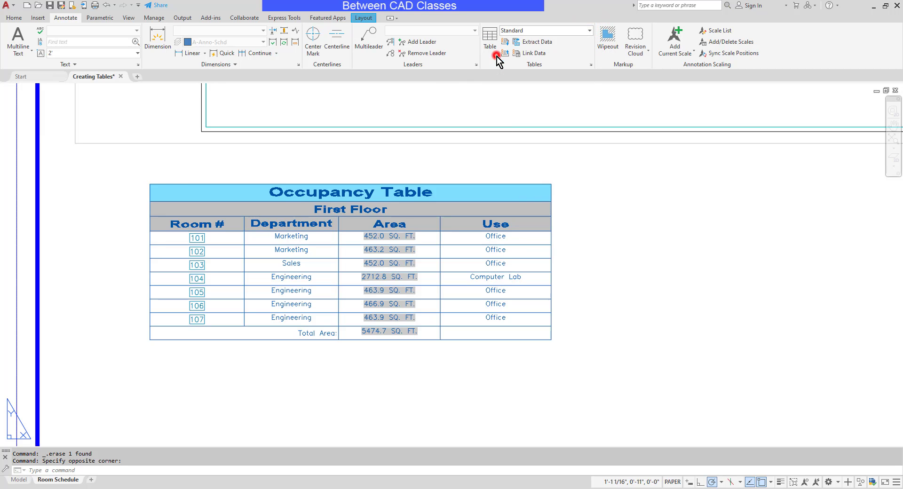
key("Escape")
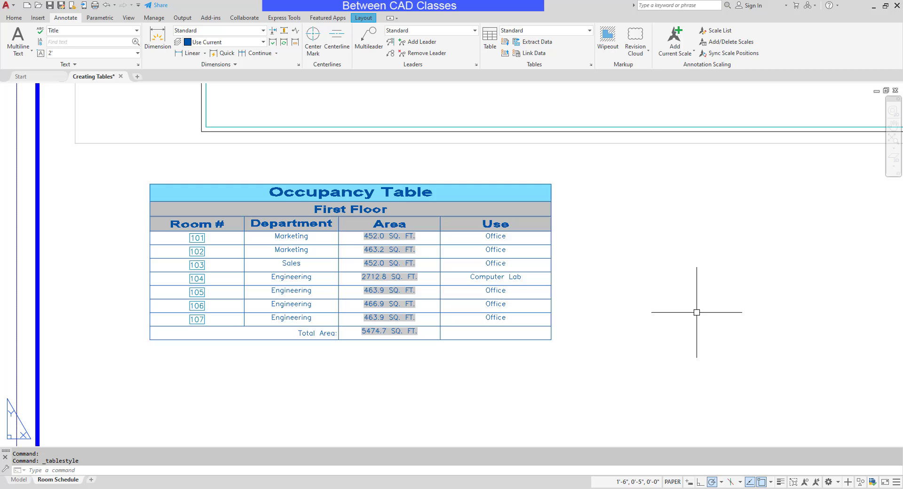
- In the Table Style manager, start a new style named BOM based on Standard
left_click(591, 65)
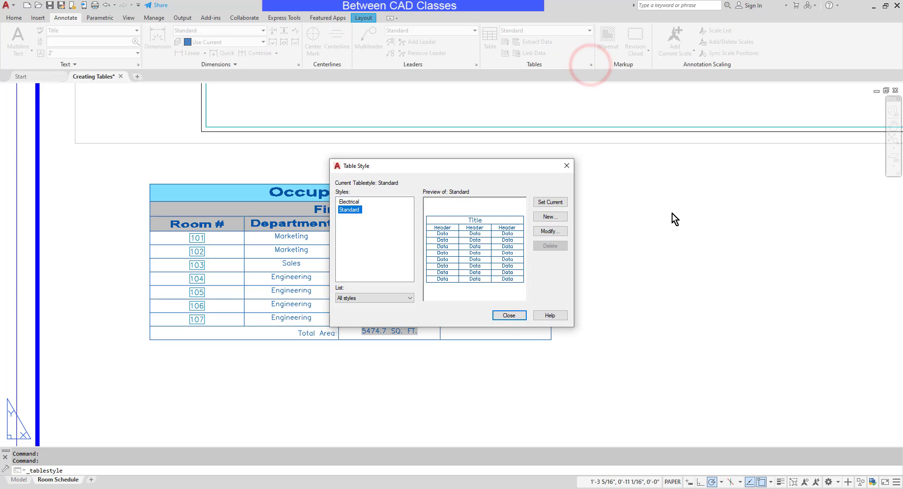
left_click(354, 202)
left_click(351, 210)
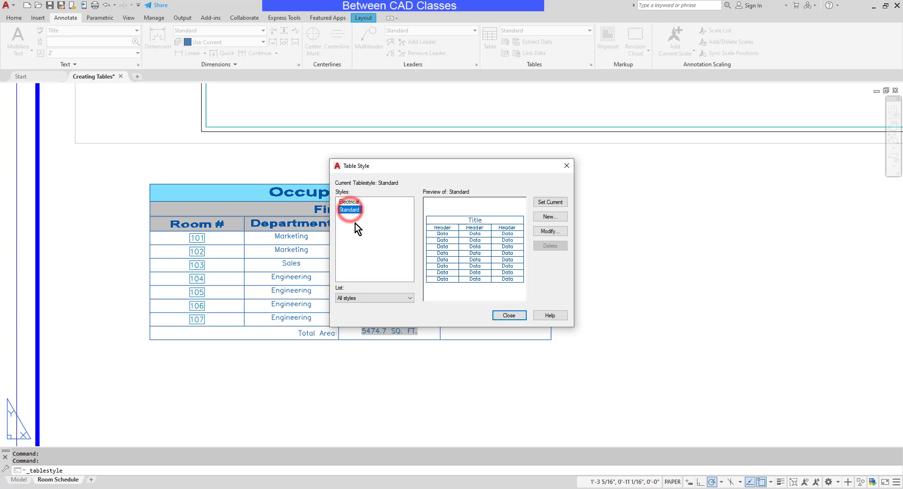
left_click(557, 216)
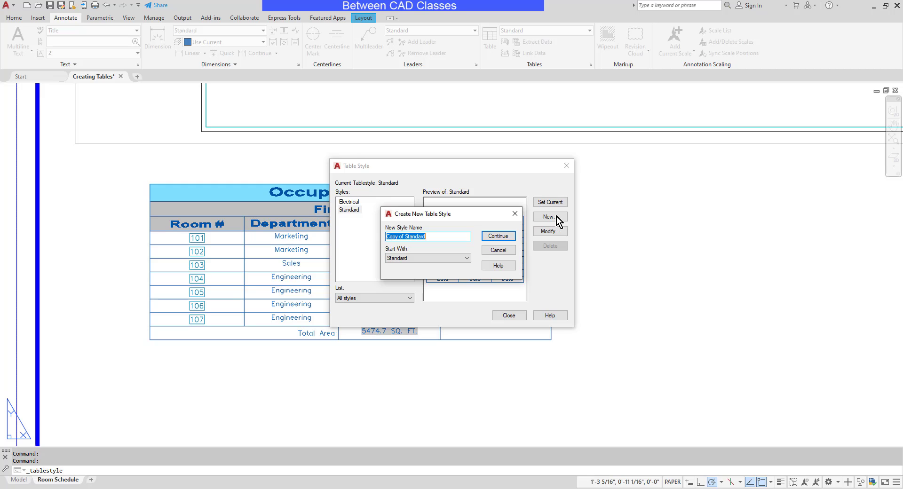
type("BOM")
- Continue to the BOM style settings and leave the table direction set to Down
left_click(500, 236)
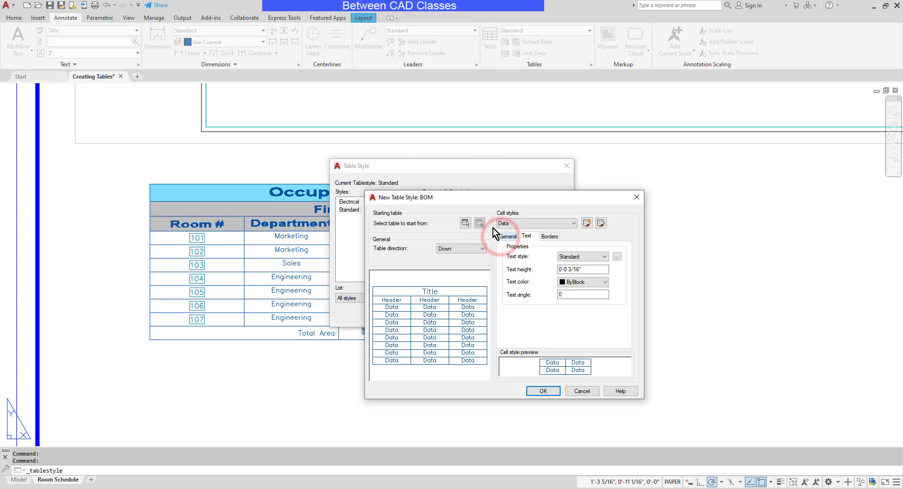
left_click(481, 251)
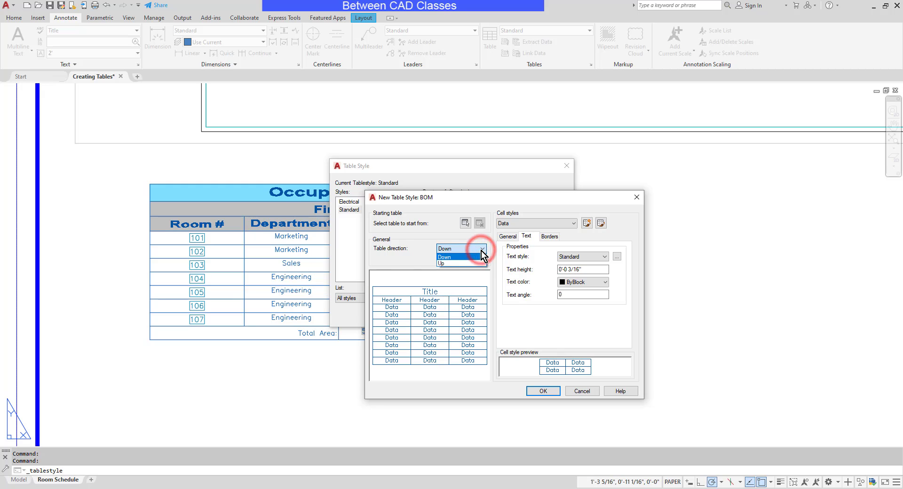
left_click(459, 263)
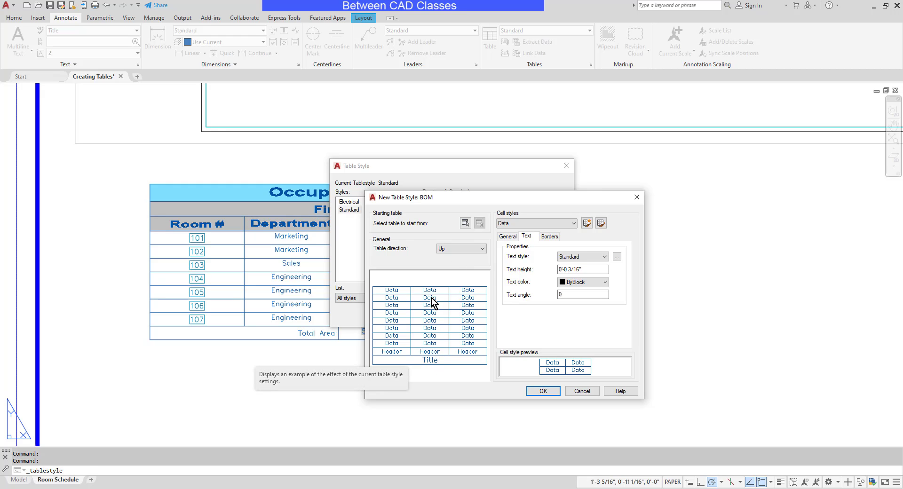
left_click(478, 248)
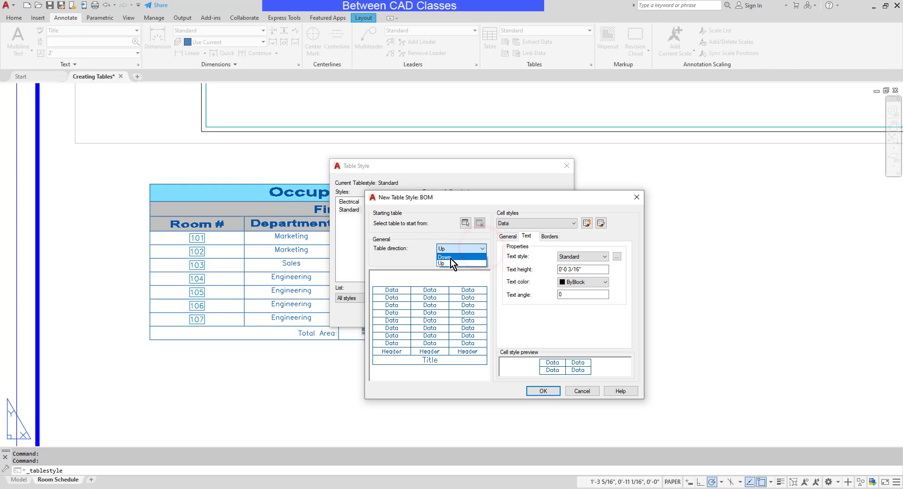
left_click(450, 258)
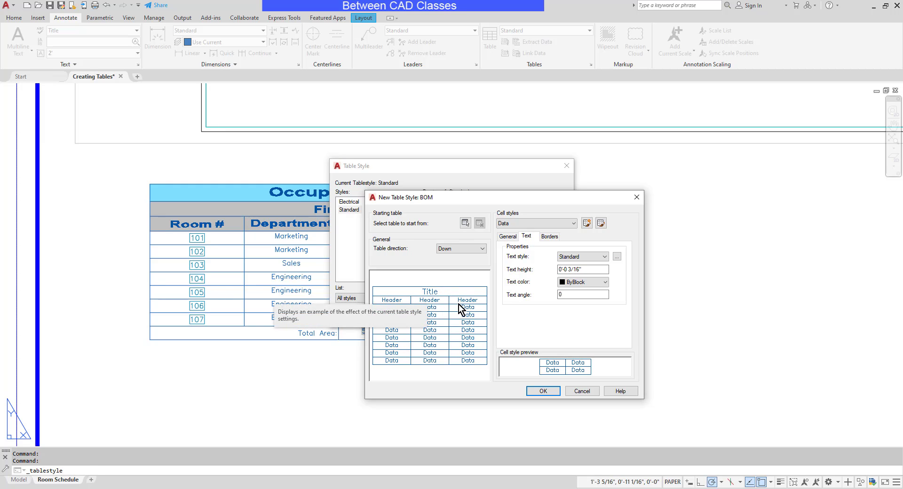
- Give the BOM style's Title cell style a Yellow fill color
left_click(566, 223)
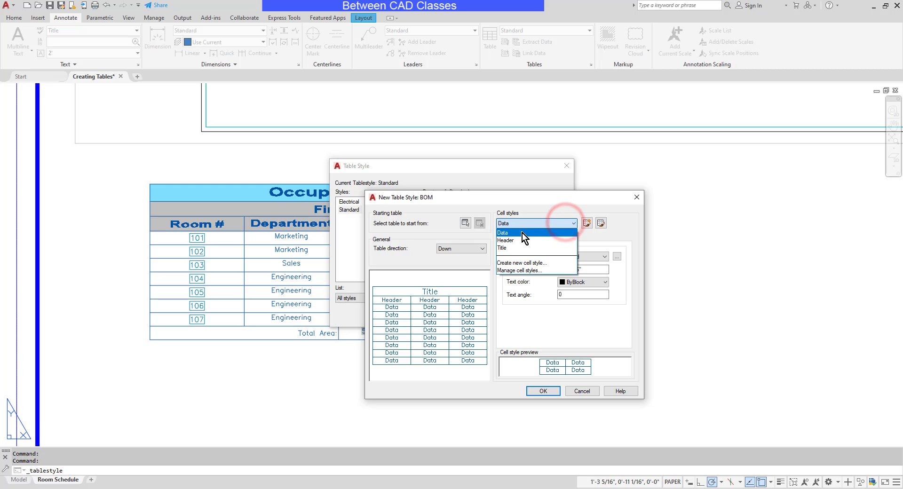
left_click(512, 248)
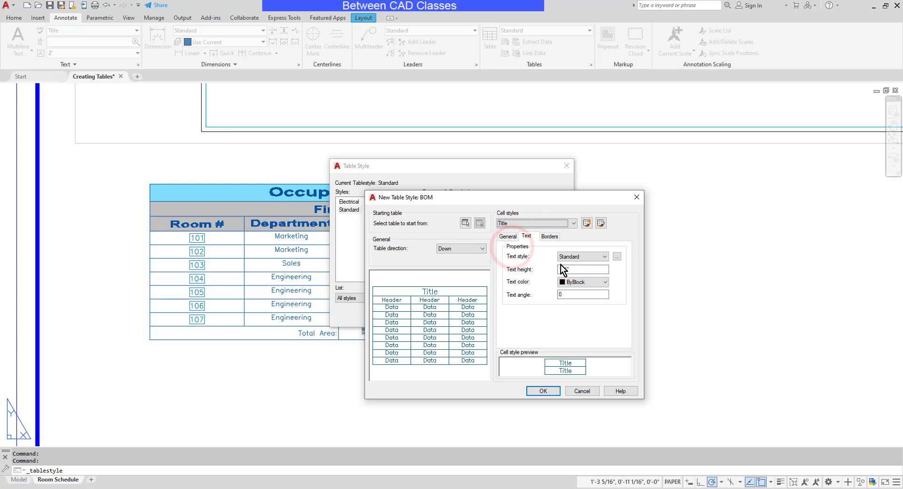
left_click(505, 236)
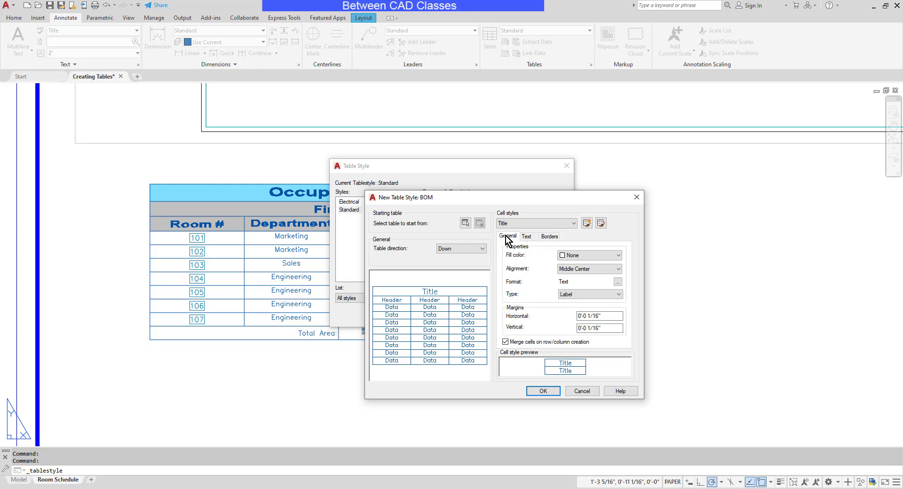
left_click(611, 255)
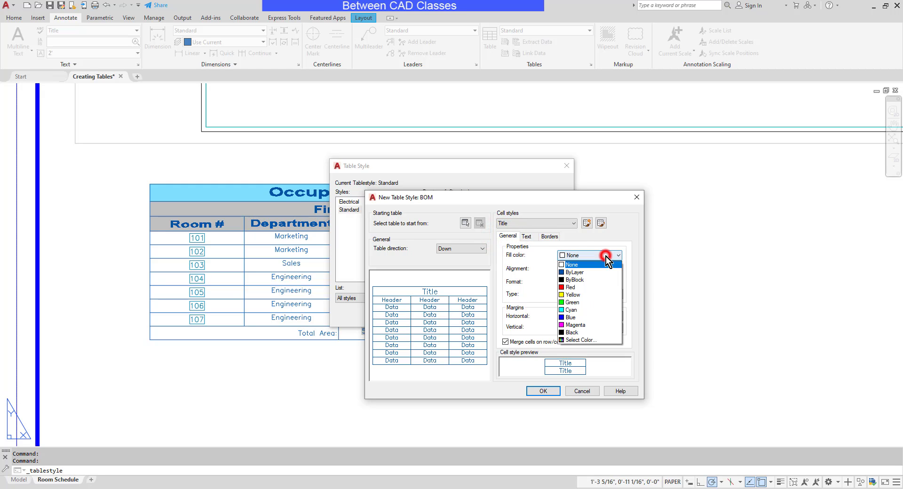
left_click(584, 294)
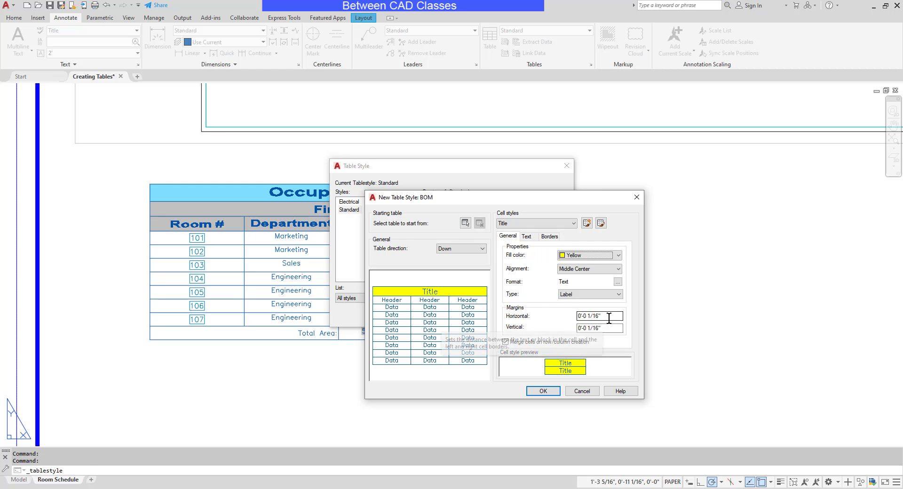
left_click(523, 239)
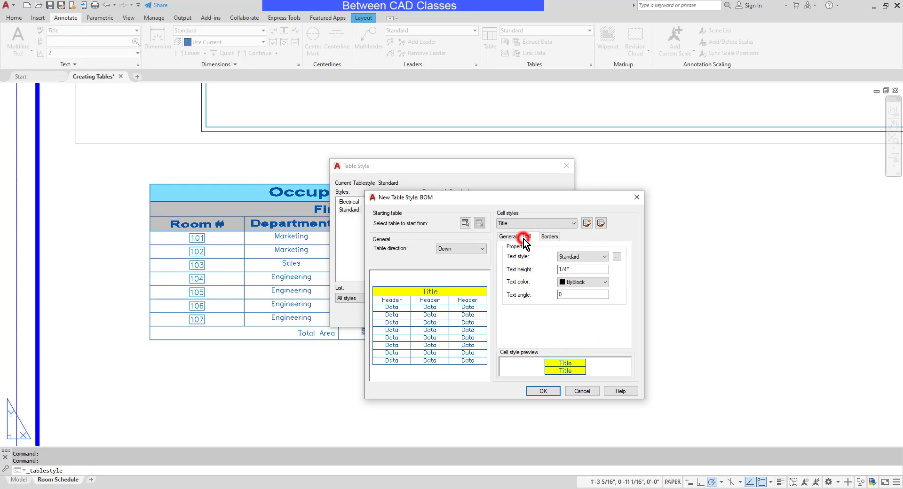
- Set the Title cells' text style to Title and text color to Green
left_click(603, 257)
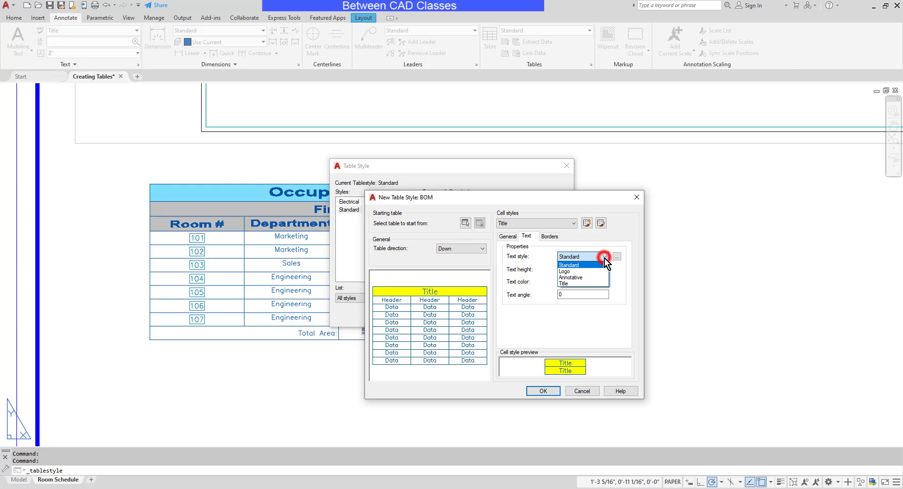
left_click(566, 284)
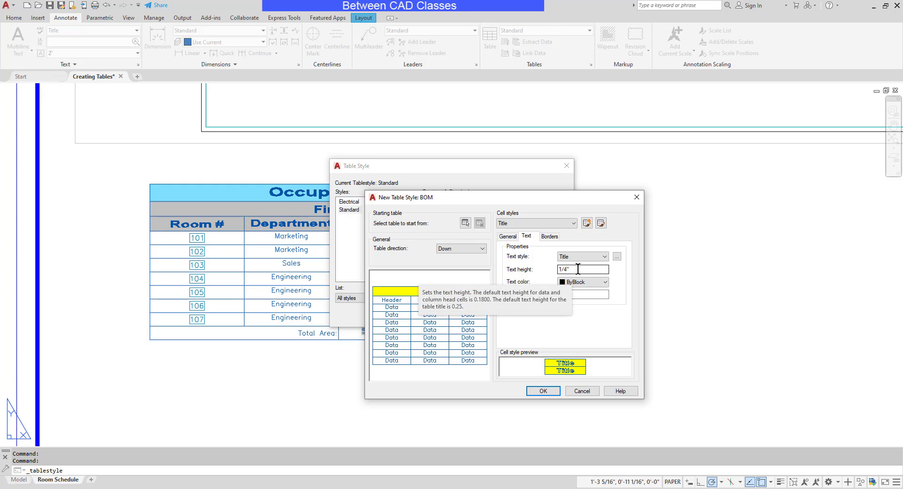
left_click(603, 283)
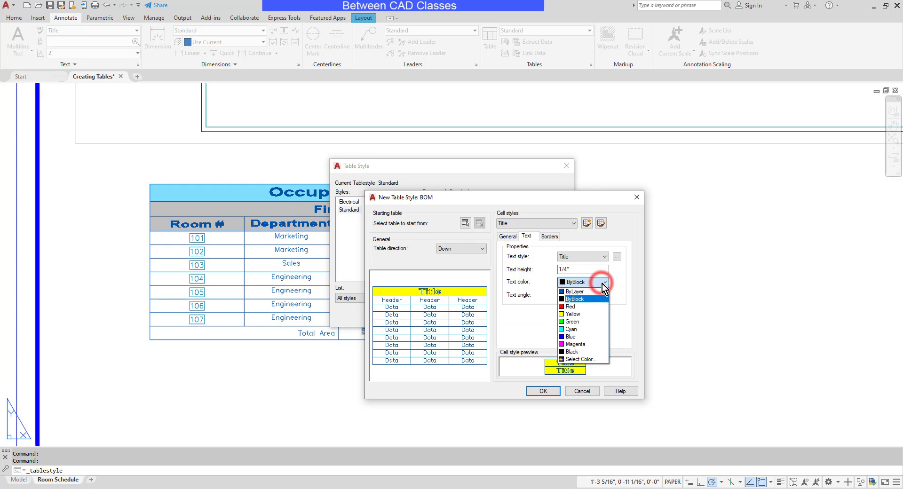
left_click(573, 322)
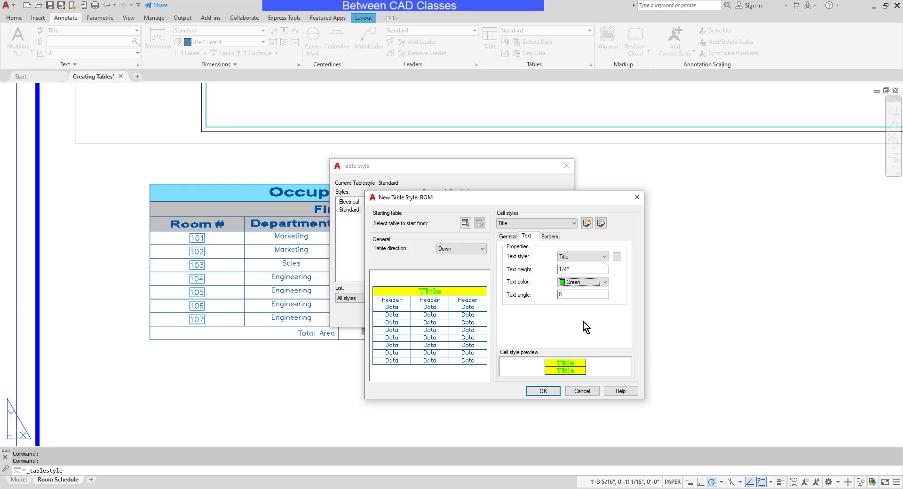
left_click(550, 237)
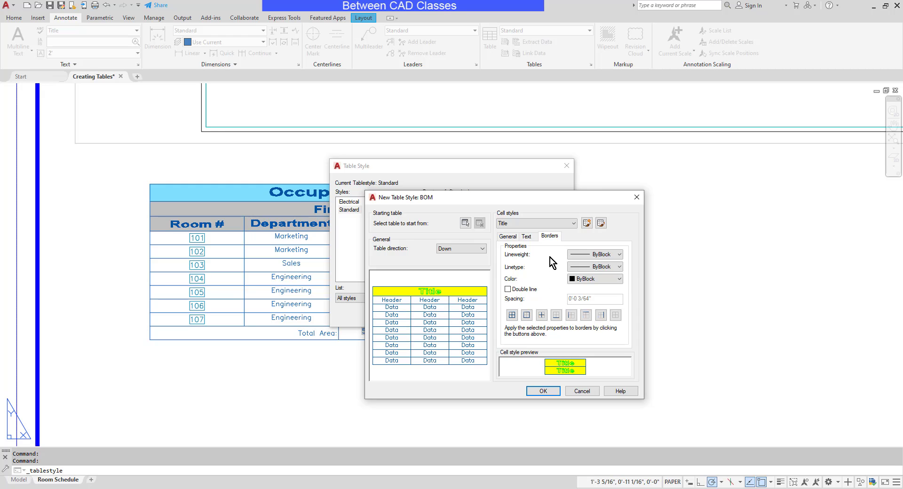
key("Tab")
- Give the BOM style's Header cell style a Green fill color
left_click(572, 224)
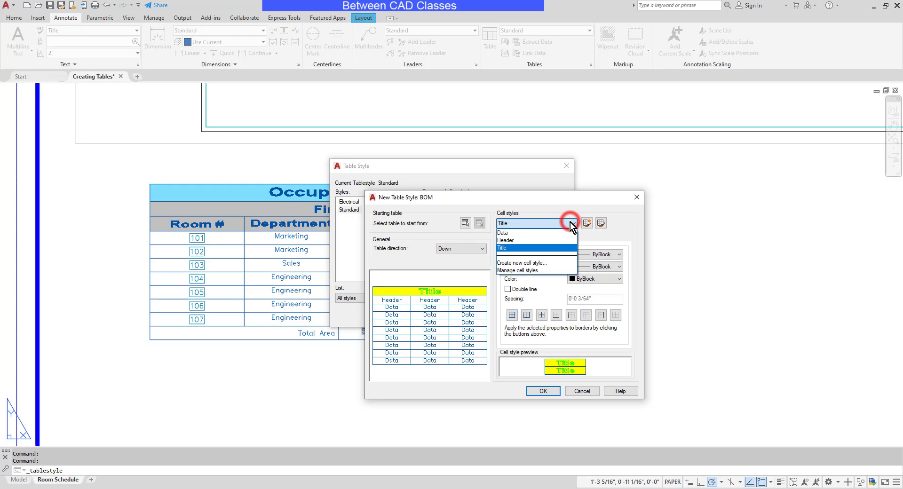
left_click(513, 240)
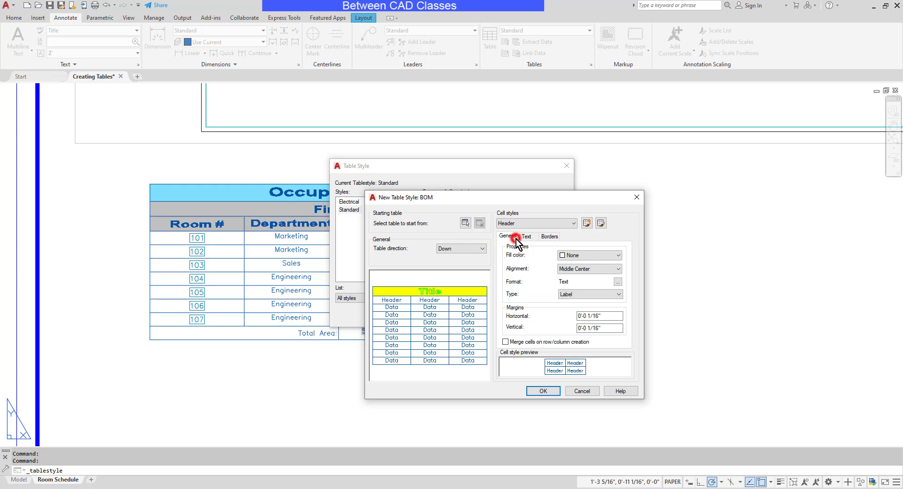
left_click(514, 238)
left_click(588, 254)
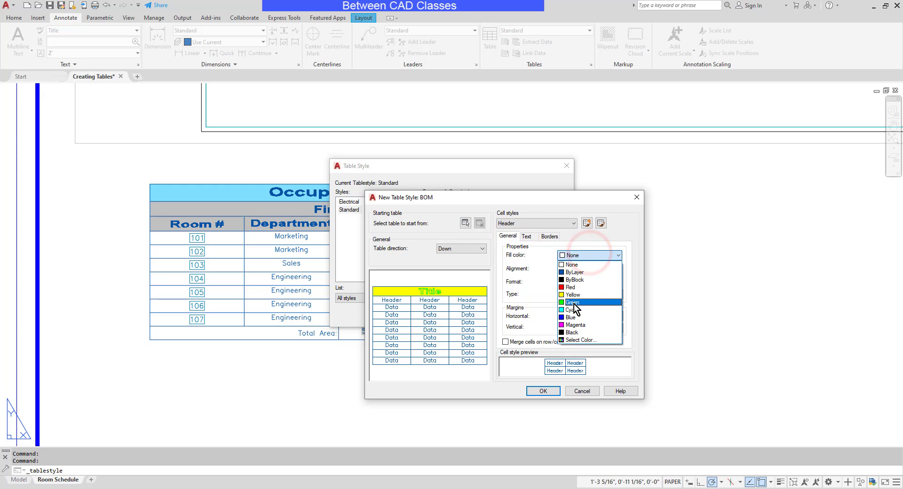
left_click(574, 301)
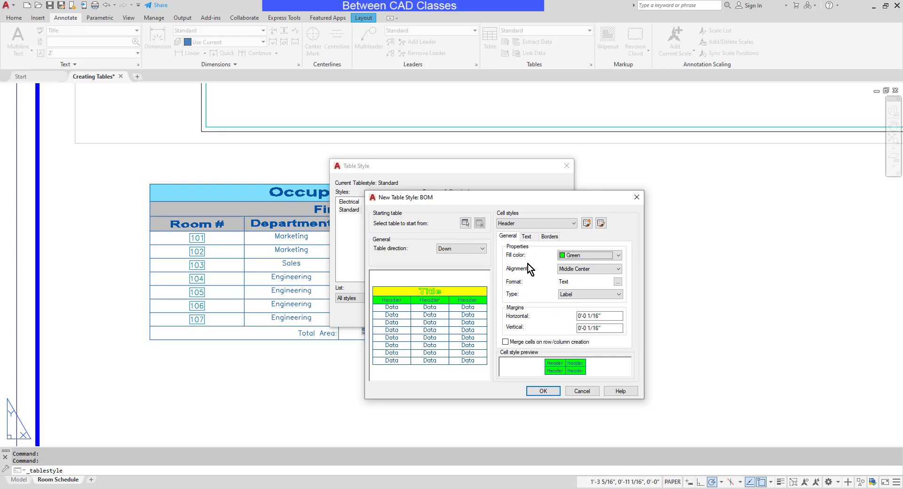
left_click(529, 237)
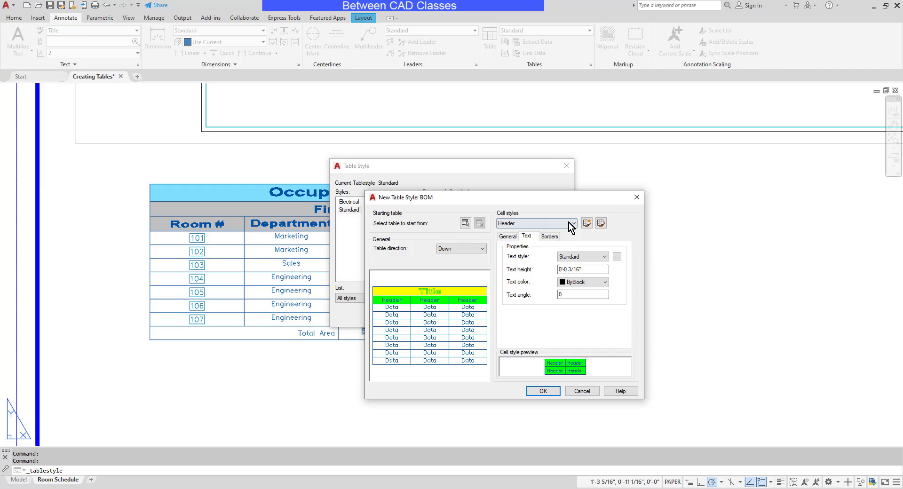
- Switch back to the Data cell style and save the BOM table style
left_click(570, 223)
left_click(515, 233)
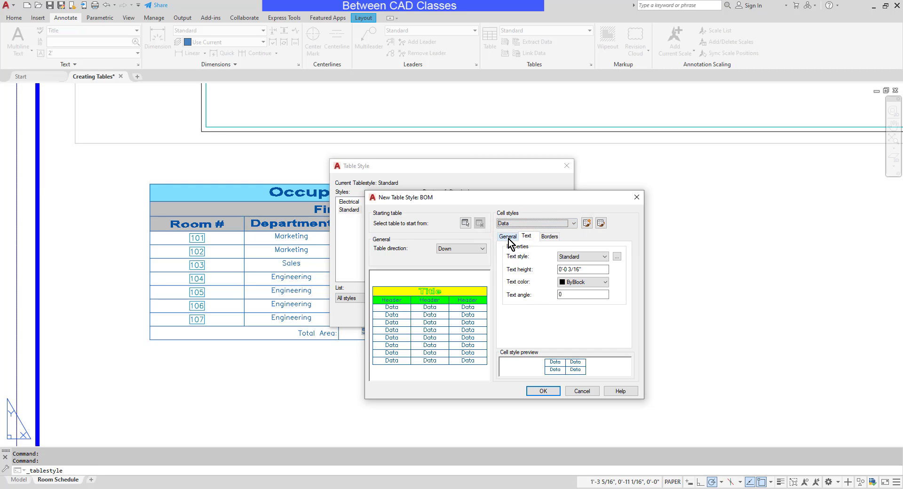
left_click(543, 391)
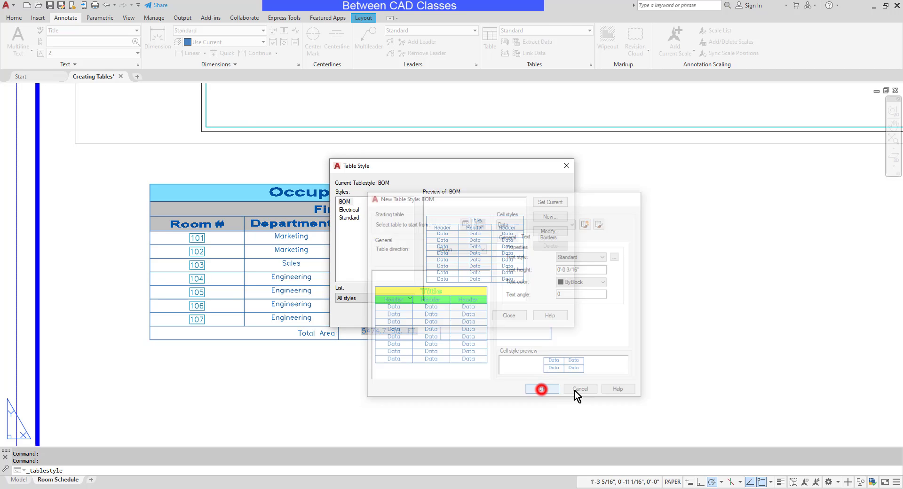
- Apply the BOM table style to the window-selected Occupancy Table, then deselect it
left_click(517, 316)
left_click(586, 194)
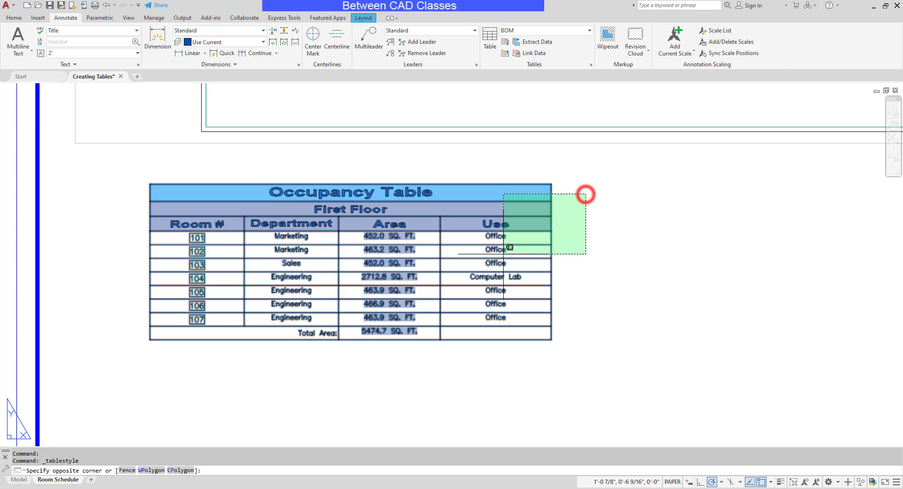
left_click(509, 247)
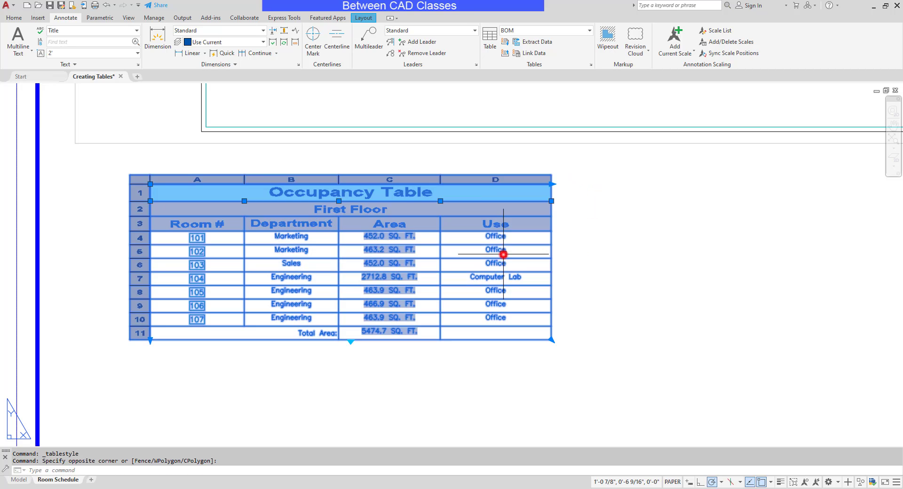
left_click(563, 34)
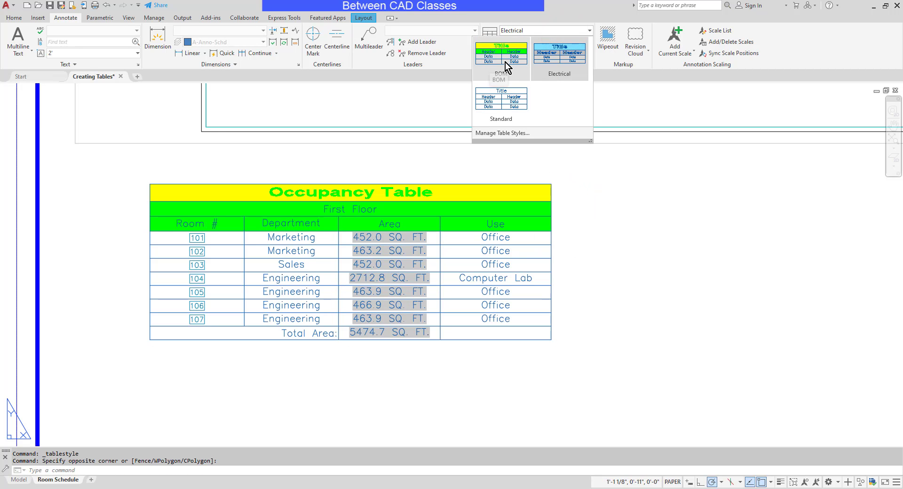
left_click(503, 62)
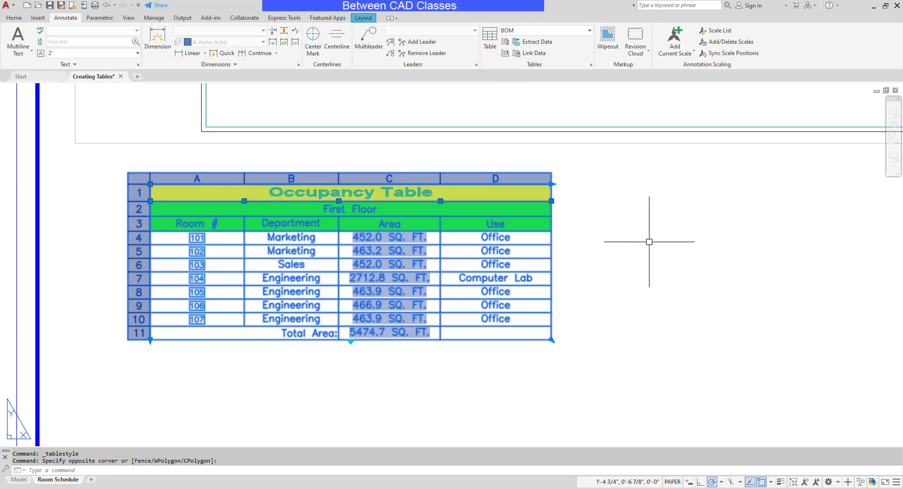
key("Escape")
key("Escape")
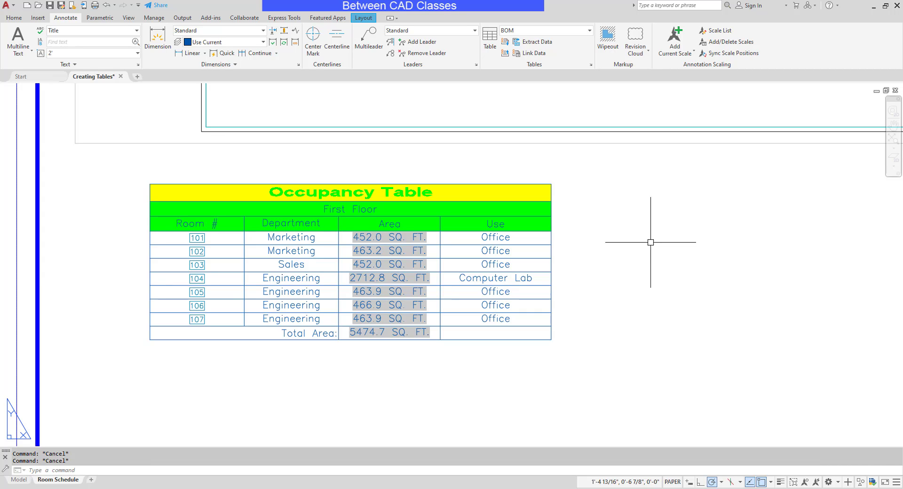
- Modify the BOM style so its Title cells use Black text color
left_click(590, 65)
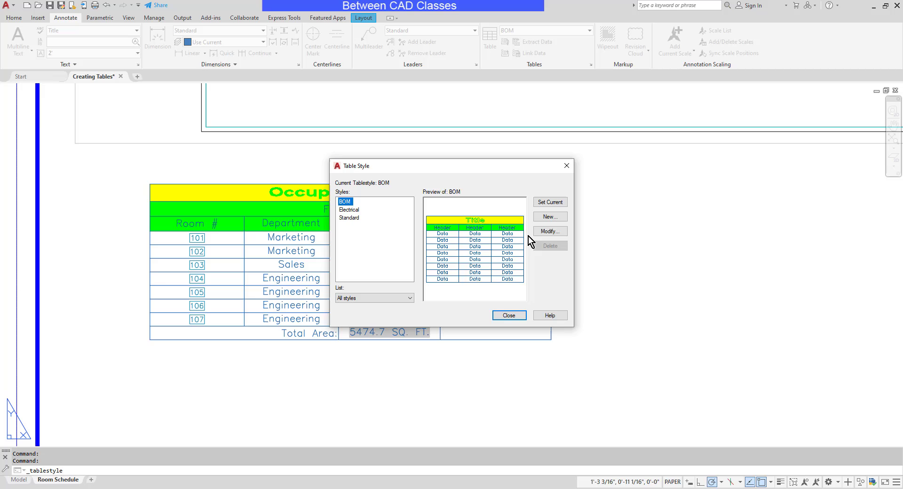
left_click(551, 232)
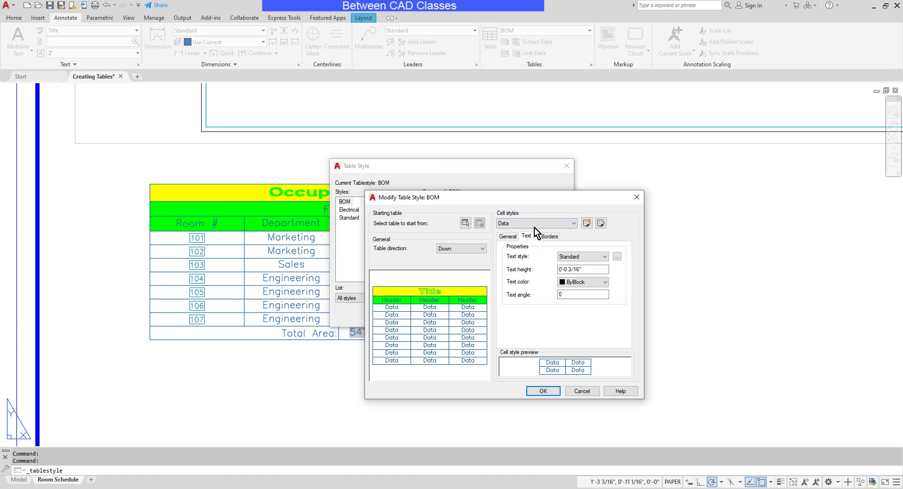
left_click(565, 225)
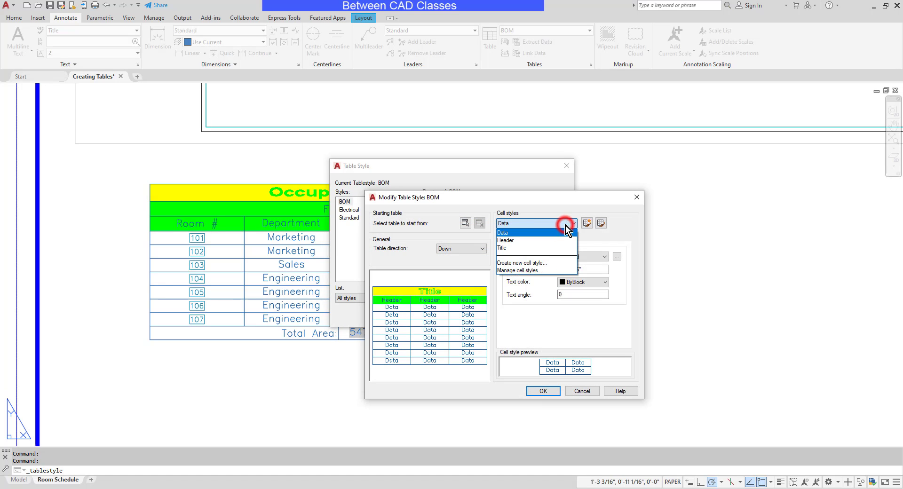
left_click(509, 248)
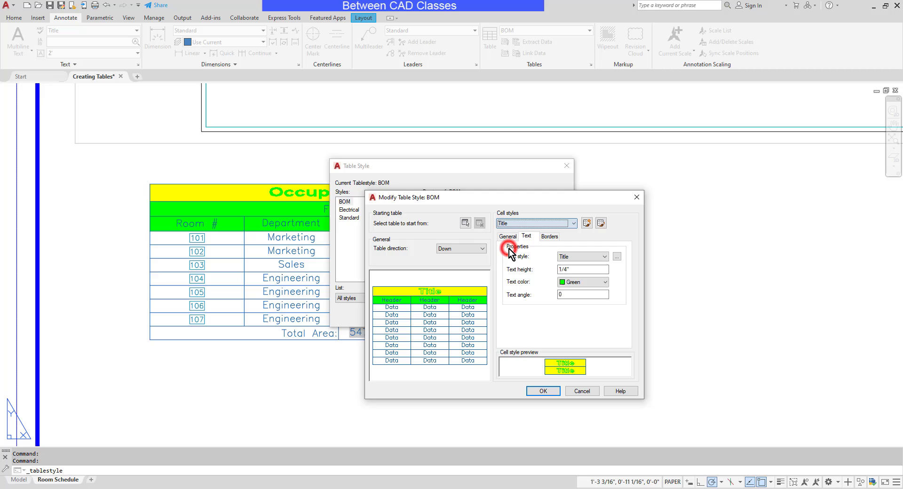
left_click(586, 283)
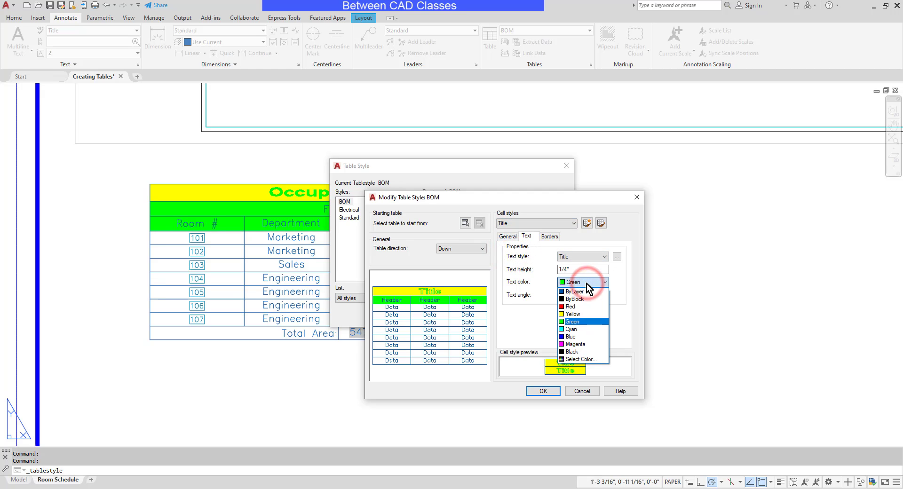
left_click(571, 352)
left_click(545, 389)
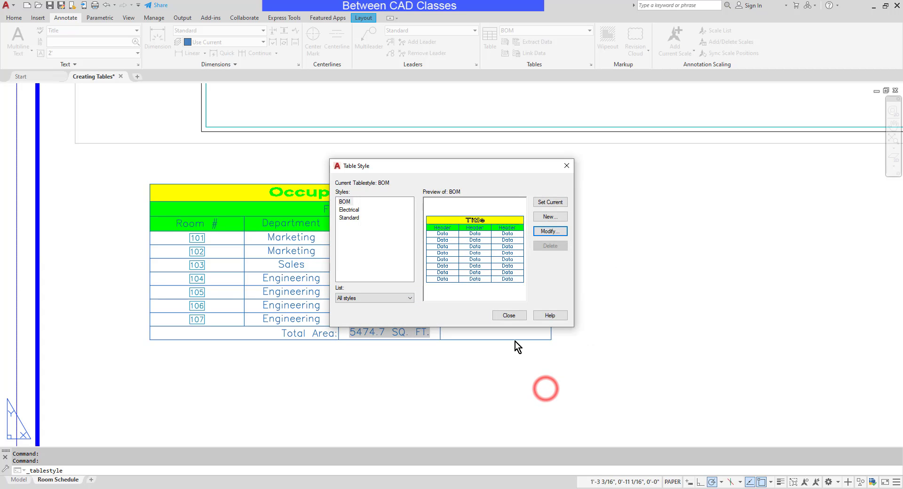
left_click(509, 315)
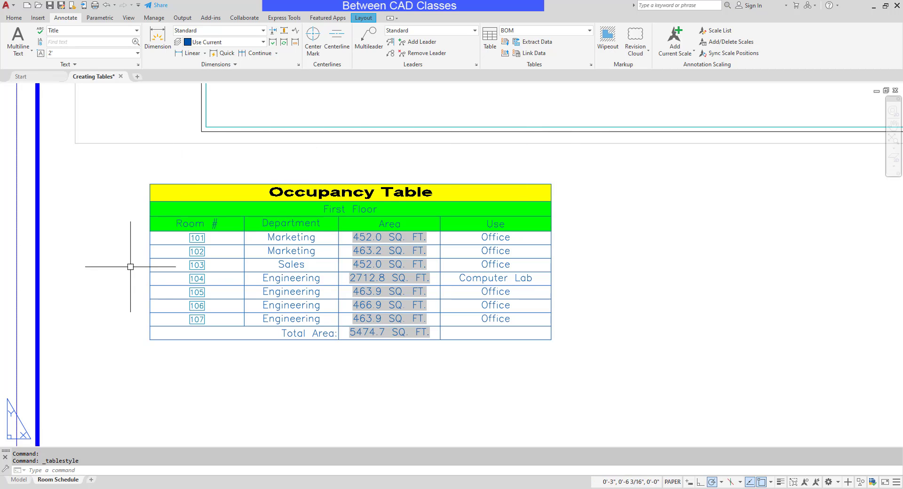
- Select and deselect the Occupancy Table to check its black title on yellow
left_click(274, 187)
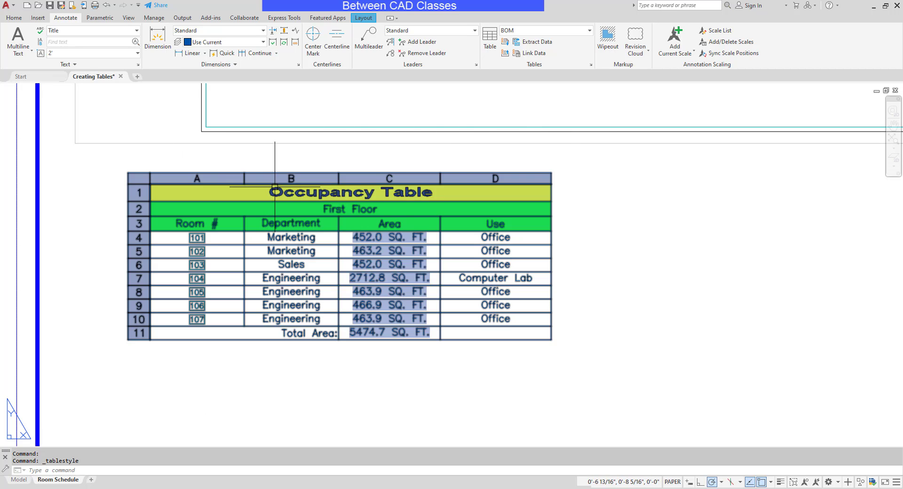
key("Escape")
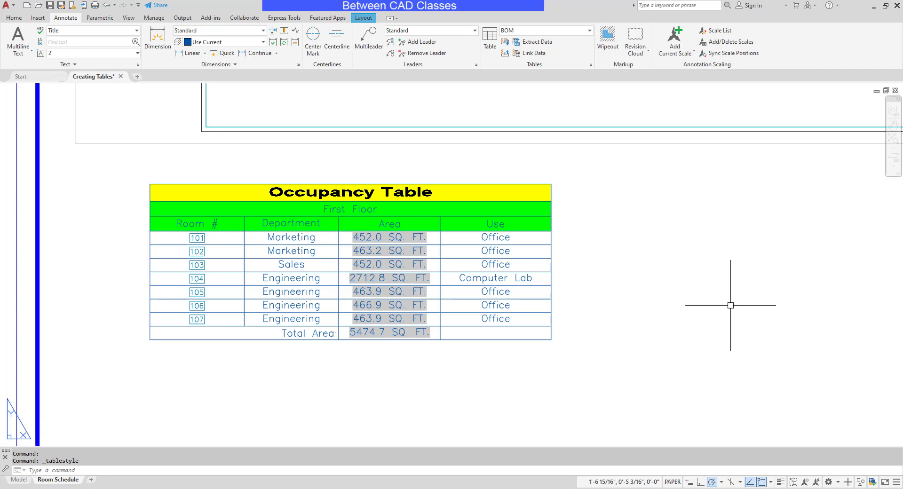
left_click(416, 216)
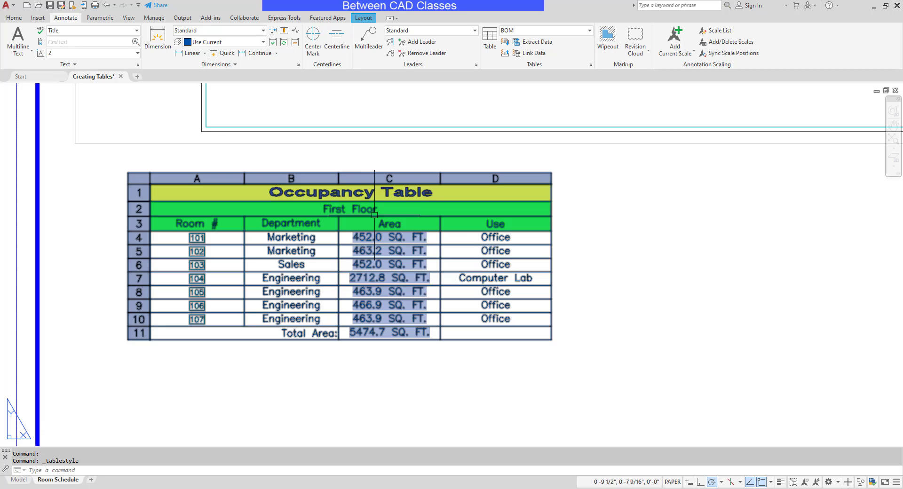
key("Escape")
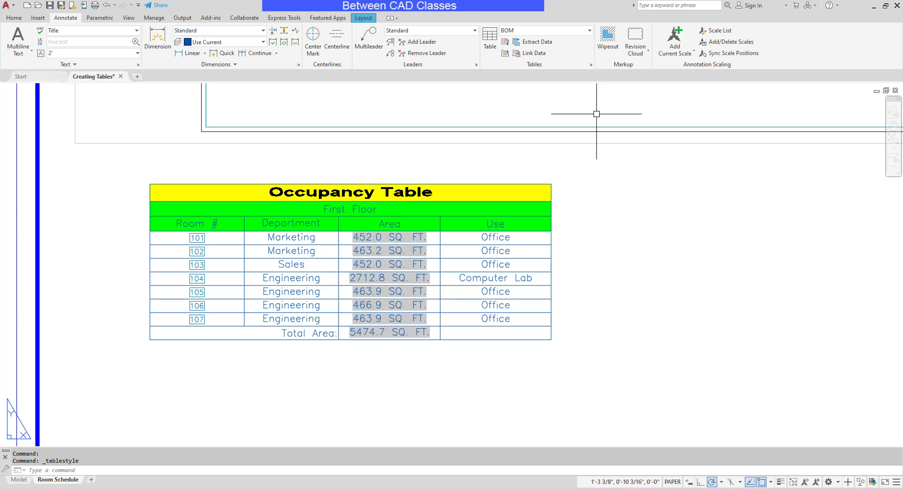
- In the BOM table style, change the Header cell text height from 3/16" to 1/4"
left_click(591, 66)
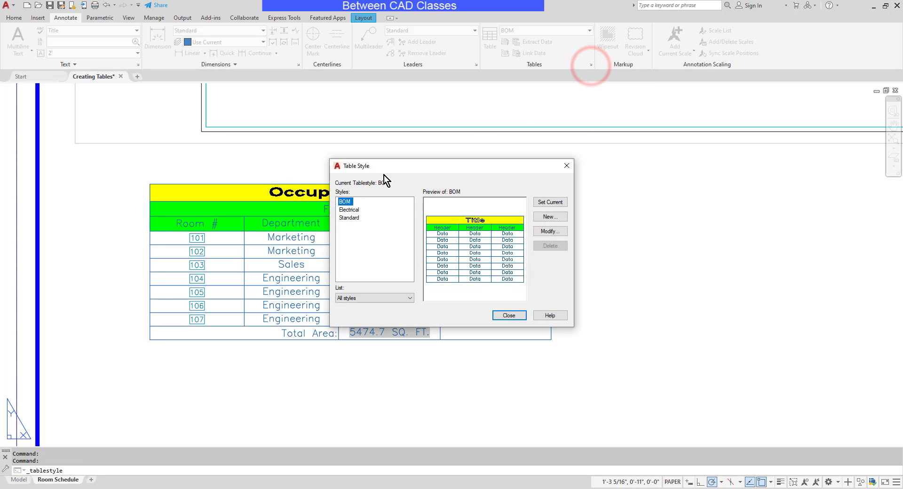
left_click(551, 230)
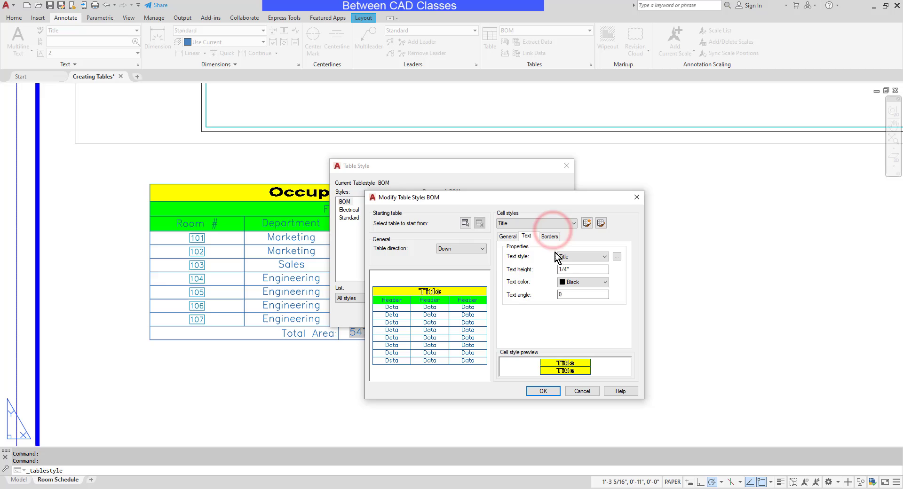
left_click(540, 221)
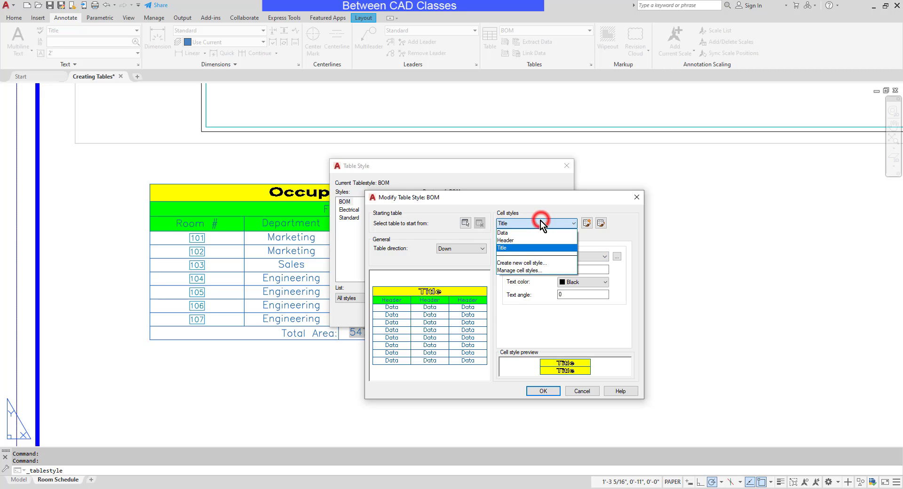
left_click(523, 238)
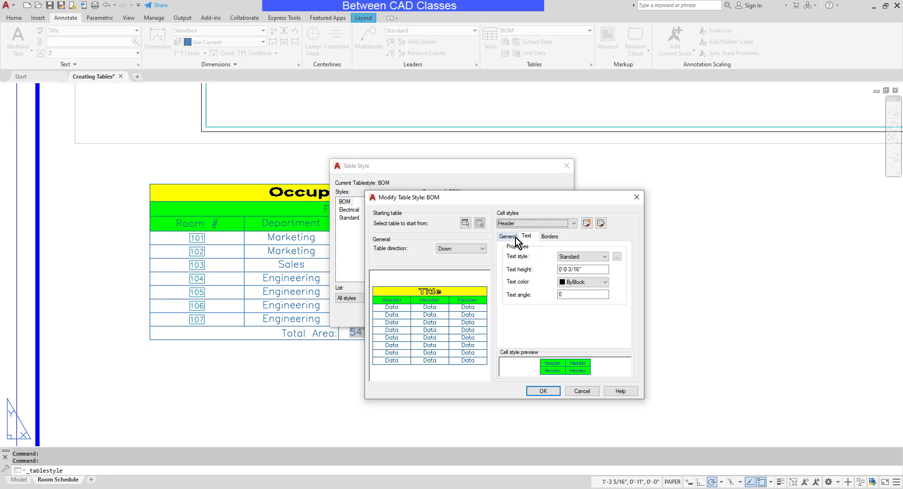
left_click(569, 269)
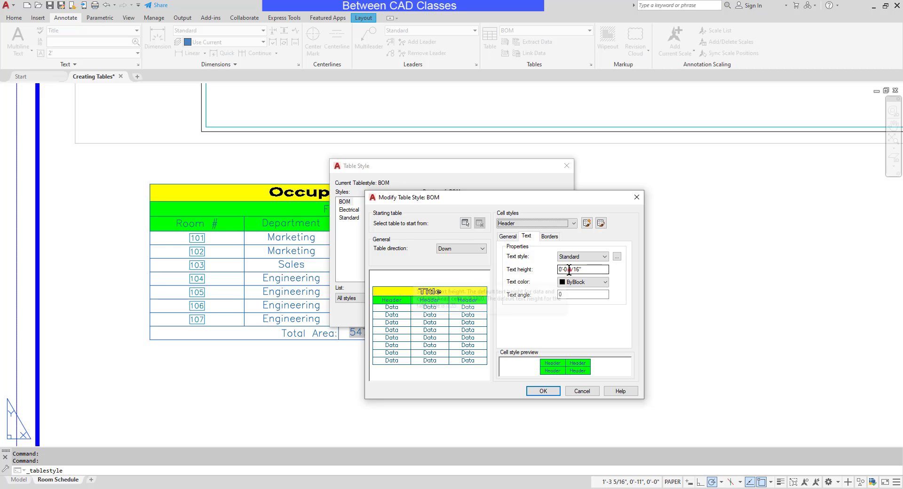
double_click(569, 269)
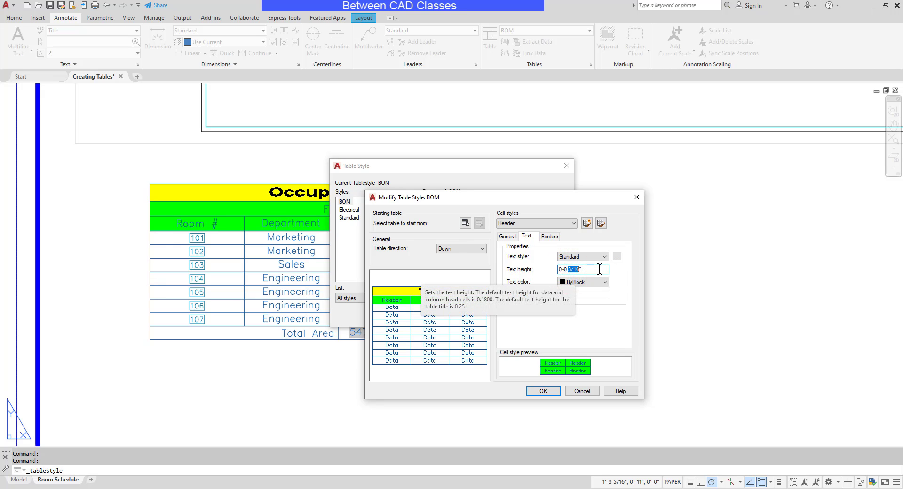
type("1/4")
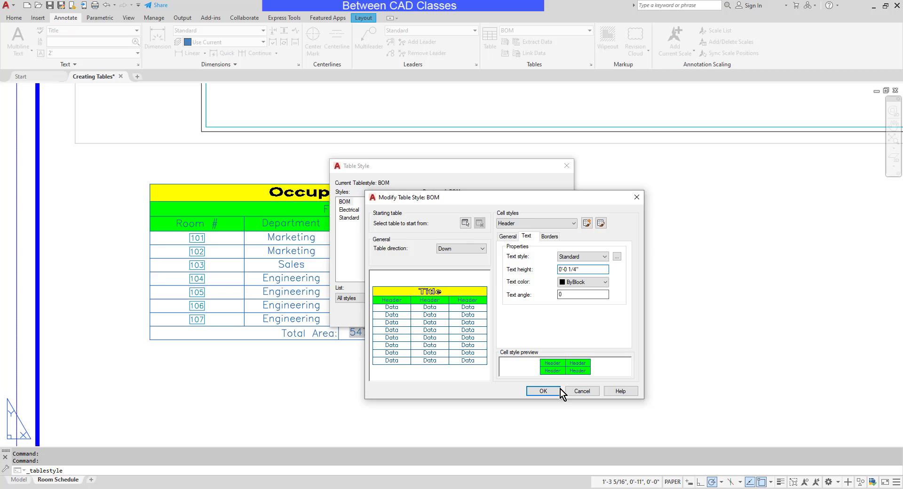
left_click(559, 390)
left_click(514, 315)
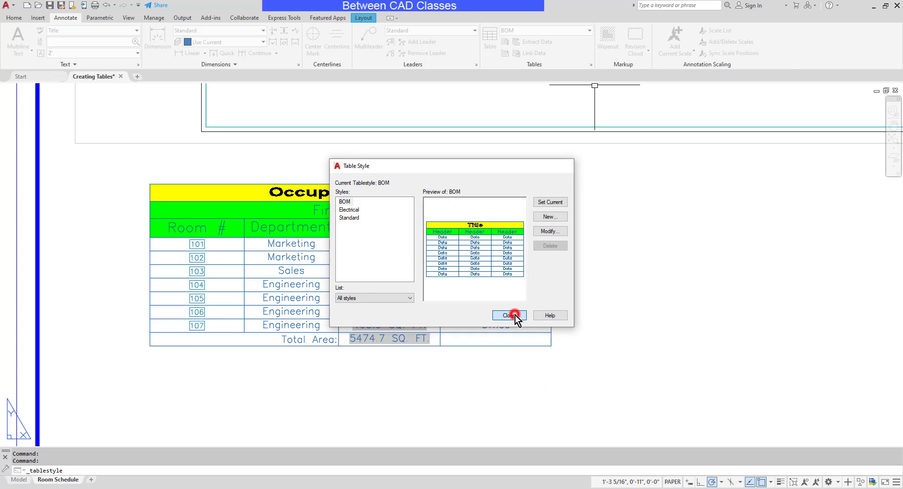